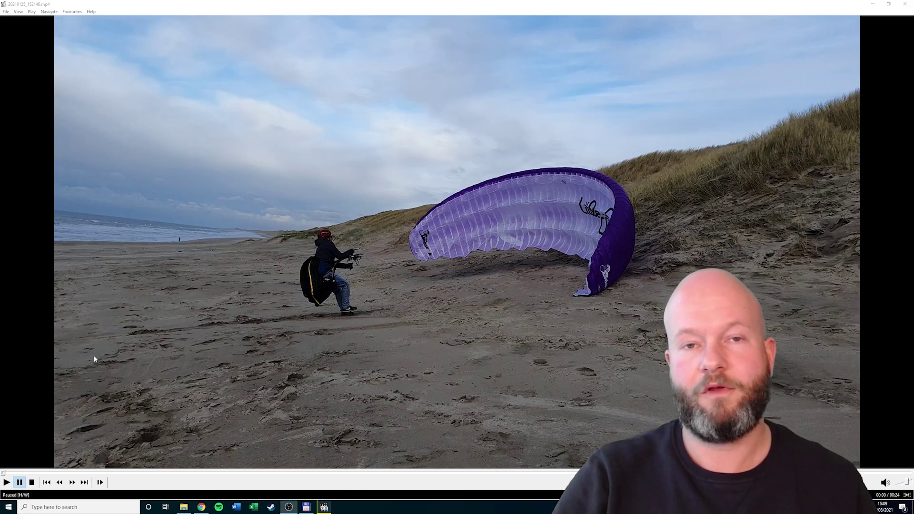
Step: Play the paragliding clip to its end at 00:24, pausing briefly at 00:08 and 00:09
click(284, 330)
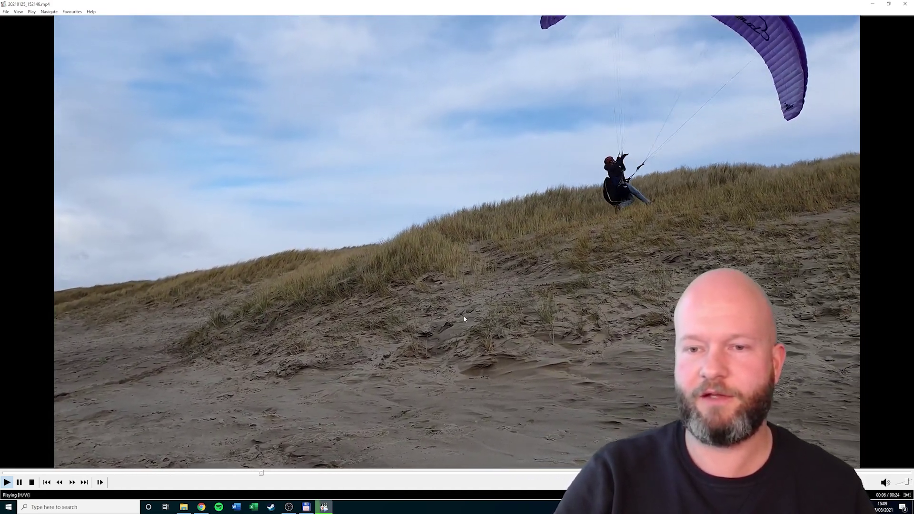
click(485, 317)
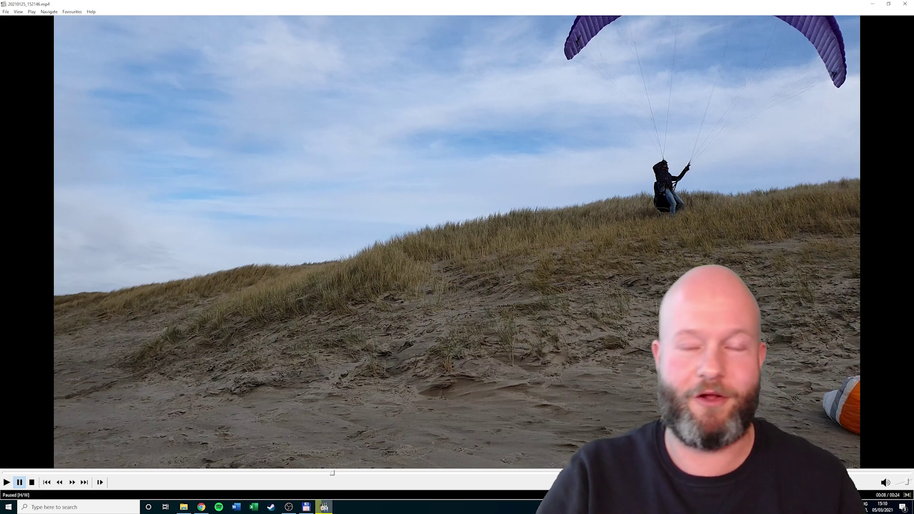
click(555, 236)
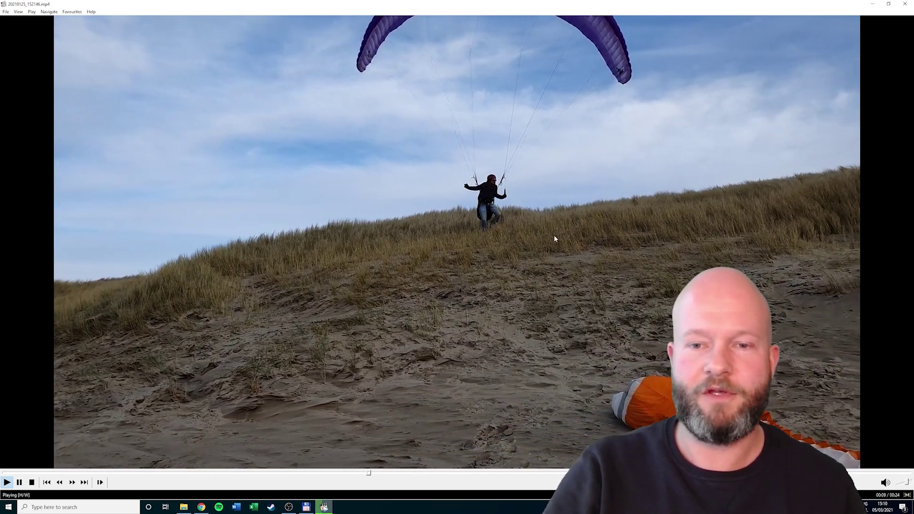
click(553, 235)
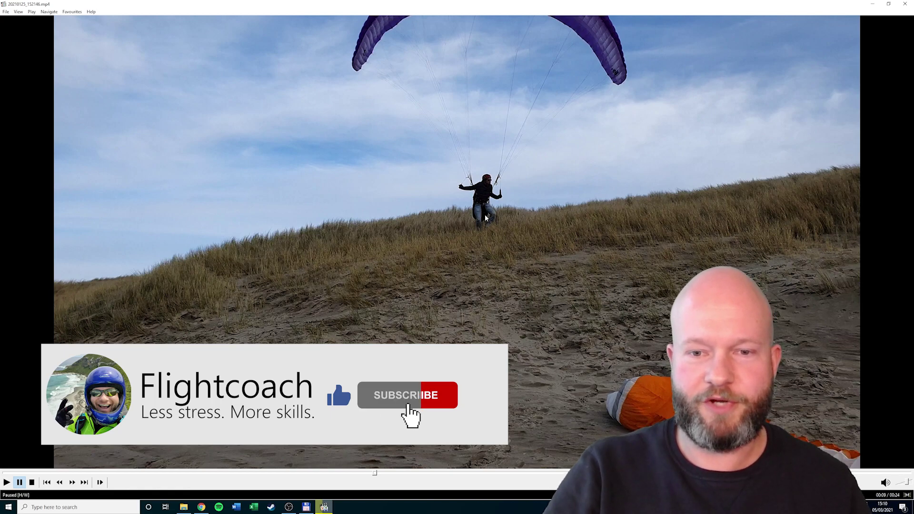
click(600, 224)
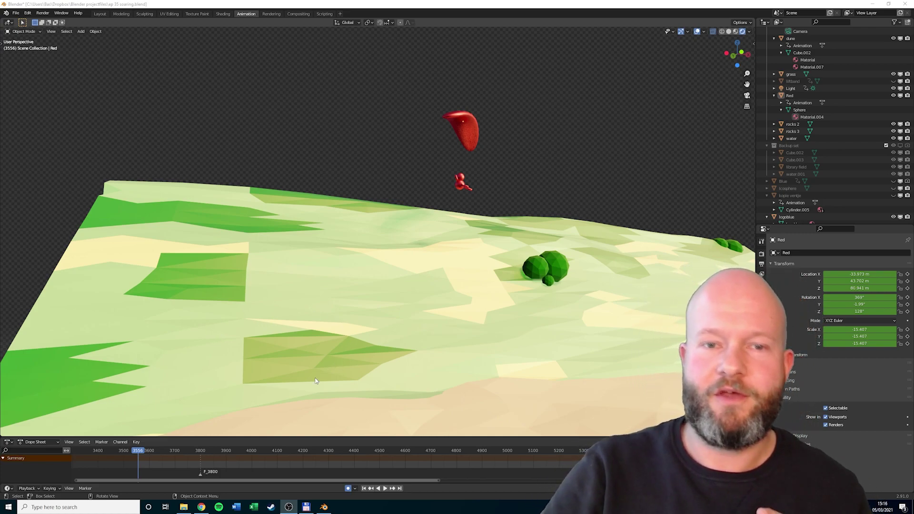
Step: Play the red paraglider's flight animation and stop it at frame 3908
click(386, 488)
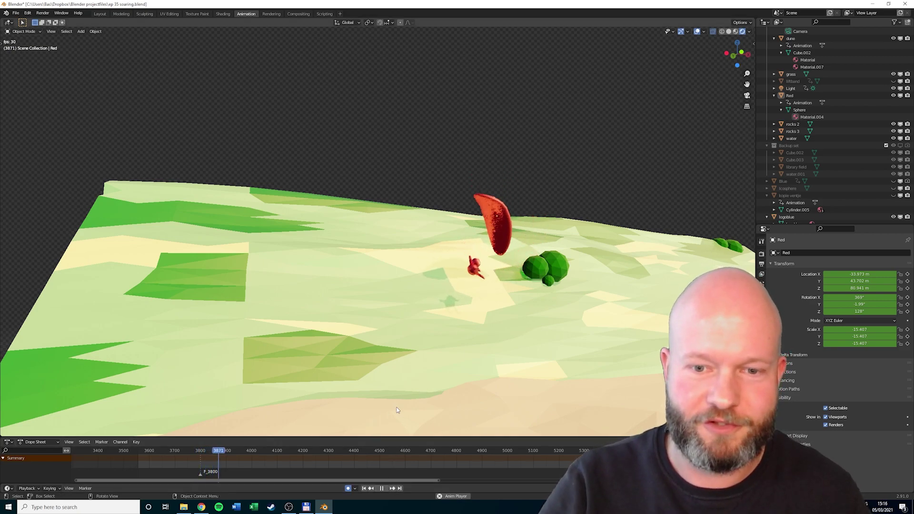
key(space)
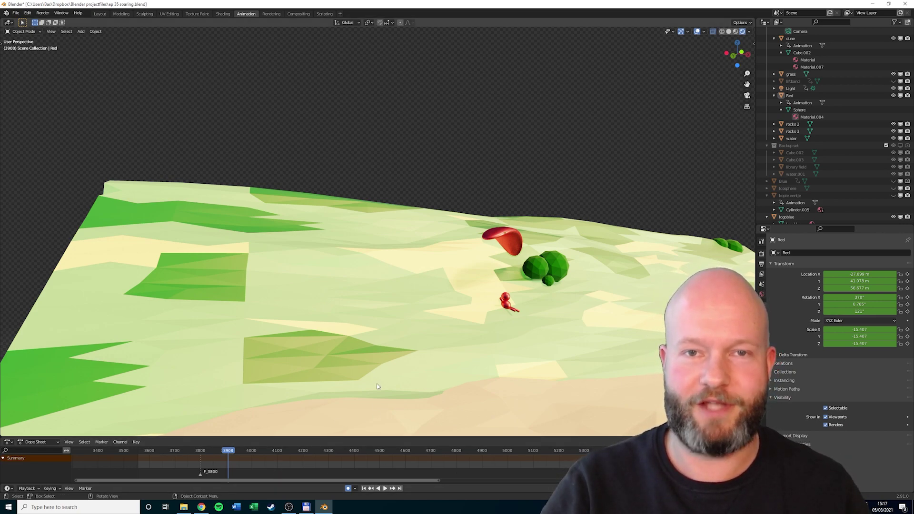
Step: Replay the glider's flight from frame 3908, stopping at frame 4048
key(space)
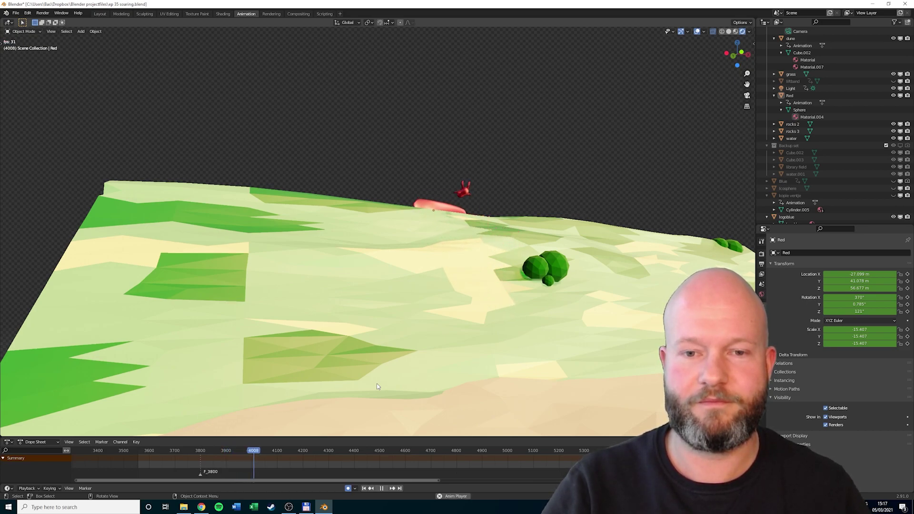
key(space)
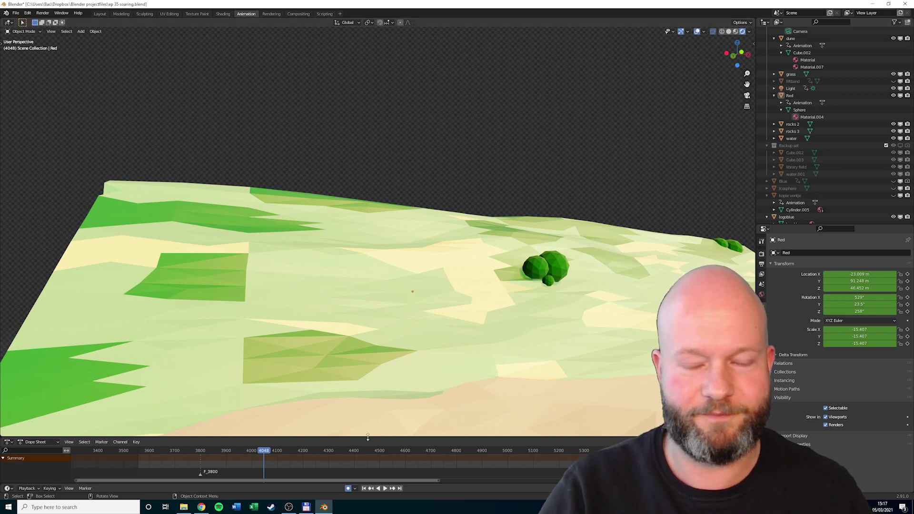
key(space)
Step: Scrub the Dope Sheet playhead back to around frame 3955 to study the turn by the trees
drag(265, 451, 229, 456)
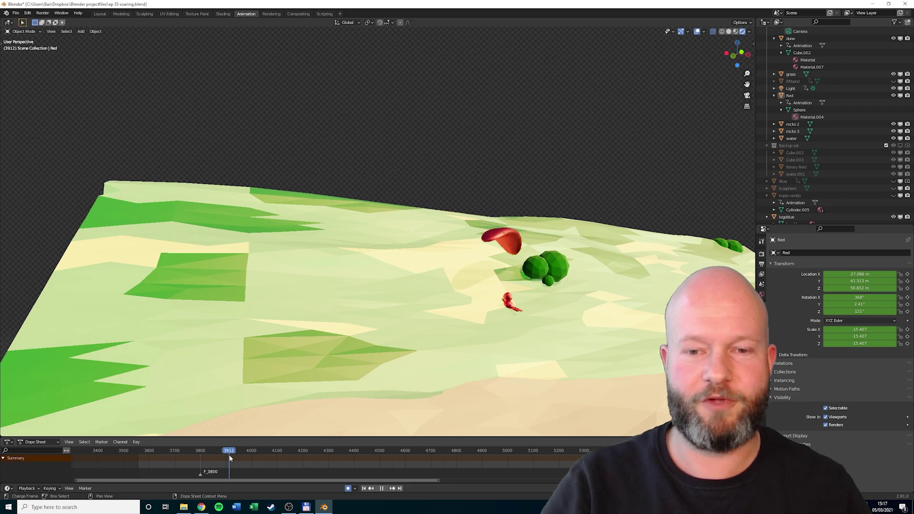
drag(229, 455, 231, 457)
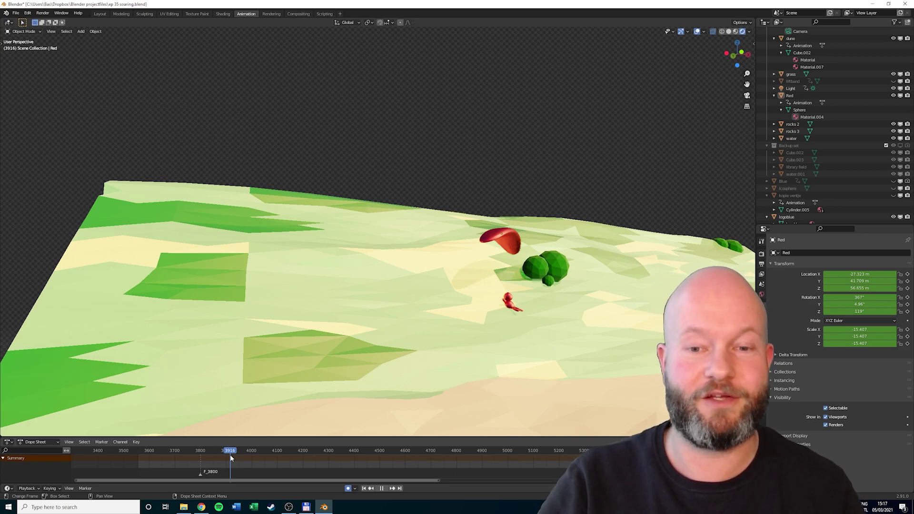
drag(231, 458, 236, 457)
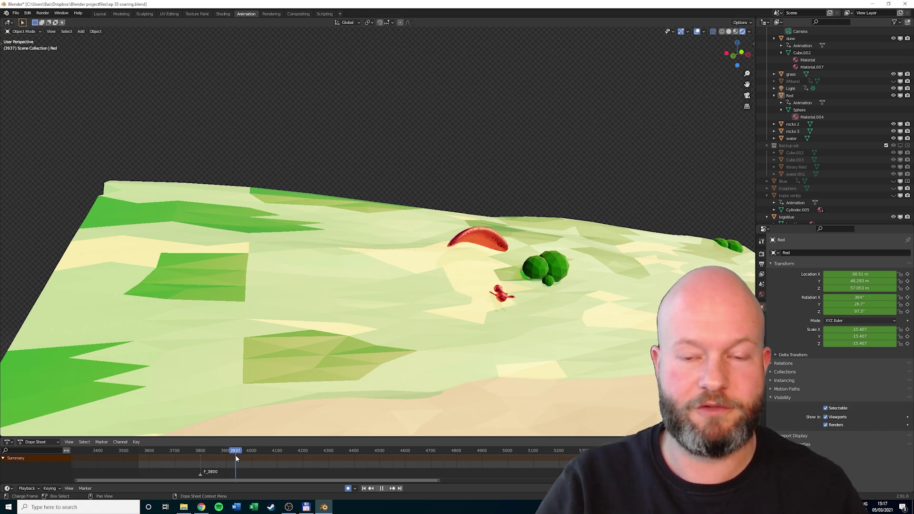
drag(236, 458, 243, 458)
Step: Orbit behind the dune, replay briefly, and scrub the timeline to frame 3572 showing the beach
key(space)
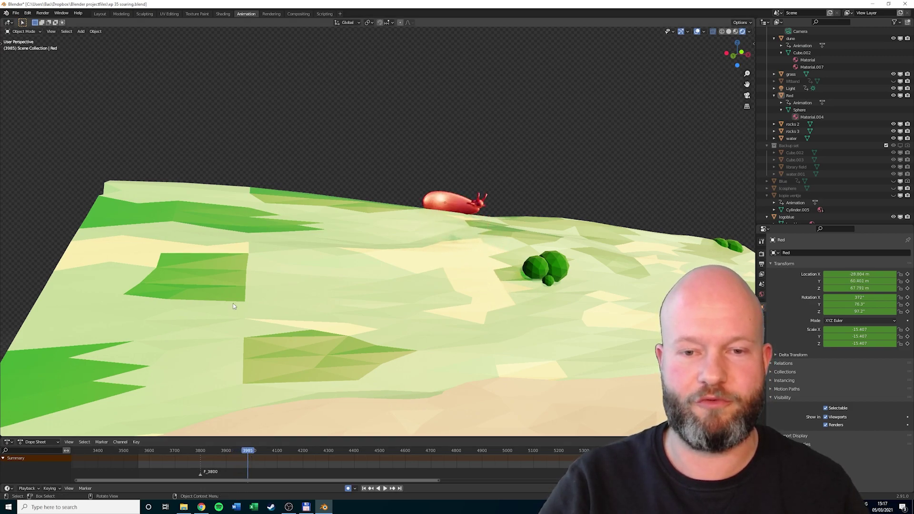
middle_drag(233, 304, 492, 353)
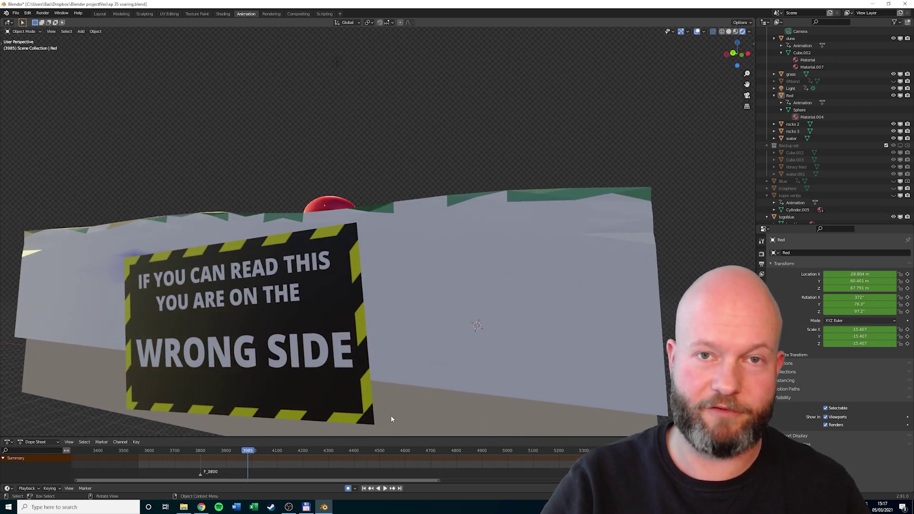
key(space)
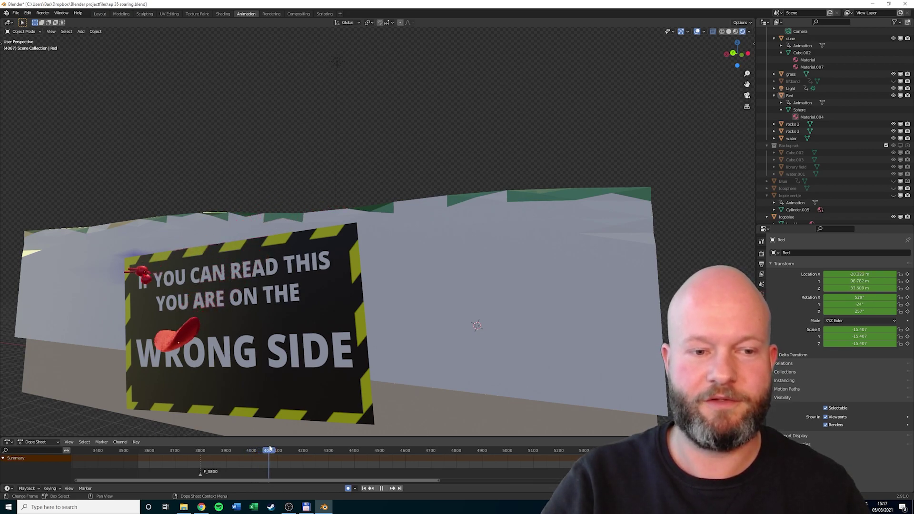
key(space)
drag(269, 449, 289, 444)
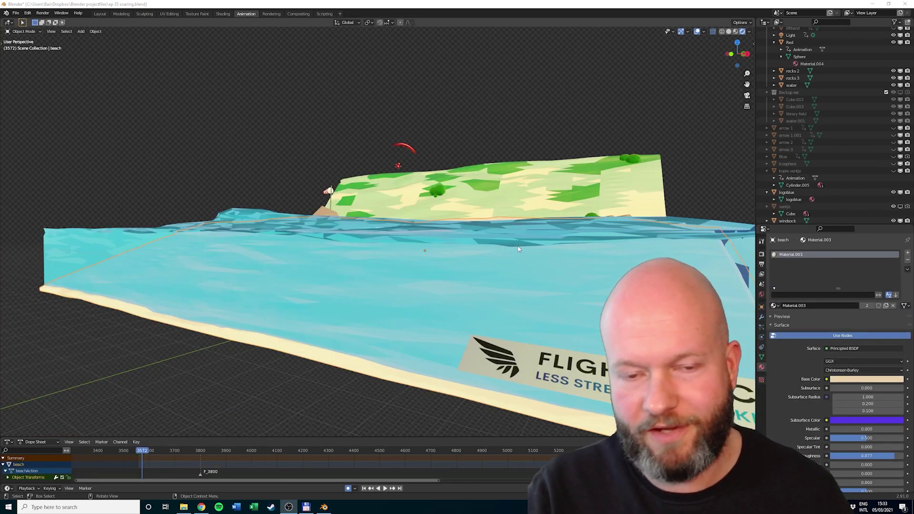
Step: Orbit up to a near top-down view over the dune, paraglider, rocks and shoreline
middle_drag(438, 214, 418, 262)
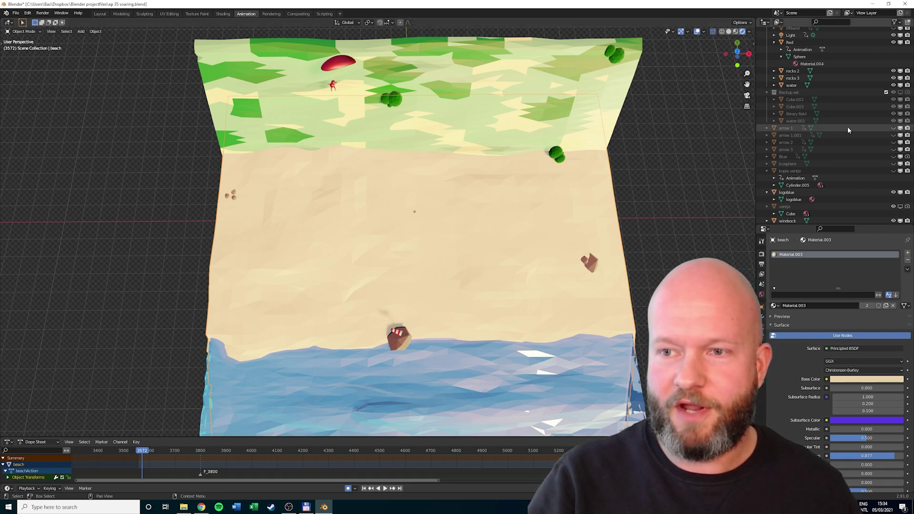
Step: Unhide 'arrow 1' in the Outliner so the blue arrow appears on the sand
click(894, 128)
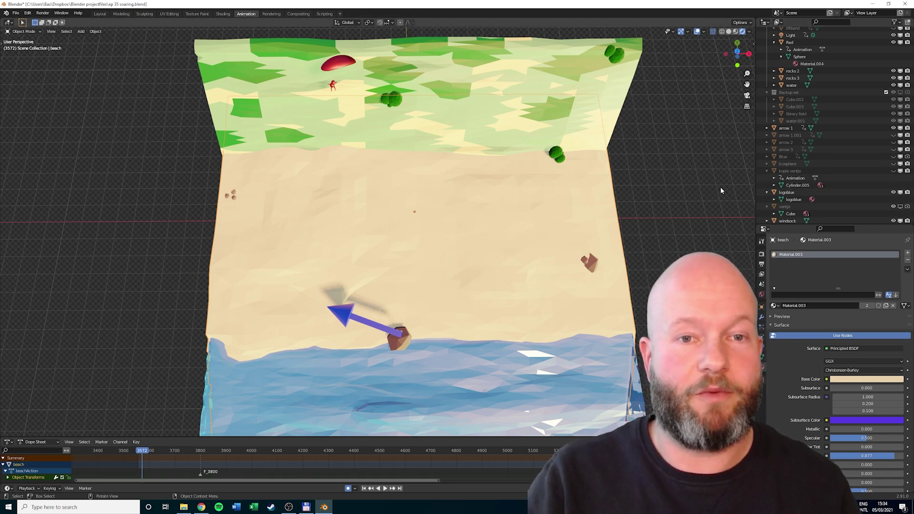
Step: Unhide 'arrow 1.001' so a second blue arrow appears on the dune by the paraglider
click(893, 135)
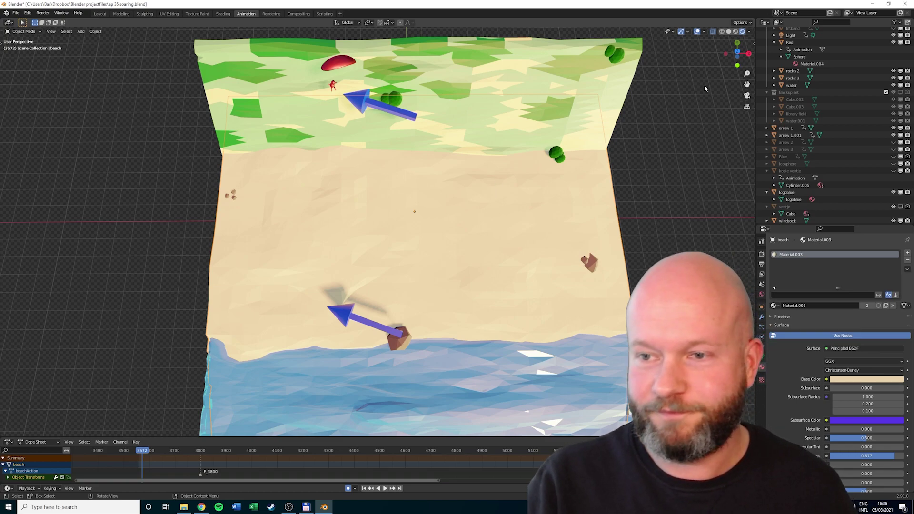
Step: Unhide 'arrow 2' and 'arrow 3' to show the red and green wind arrows
click(894, 143)
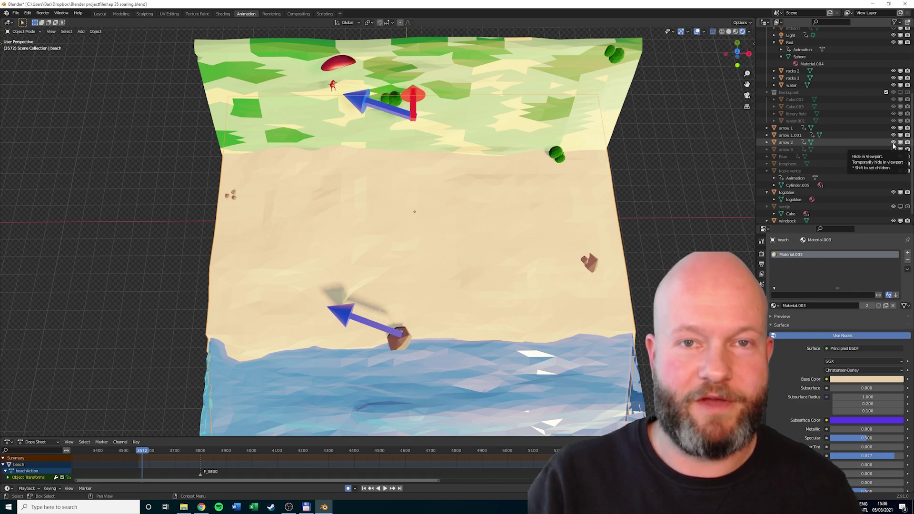
click(894, 149)
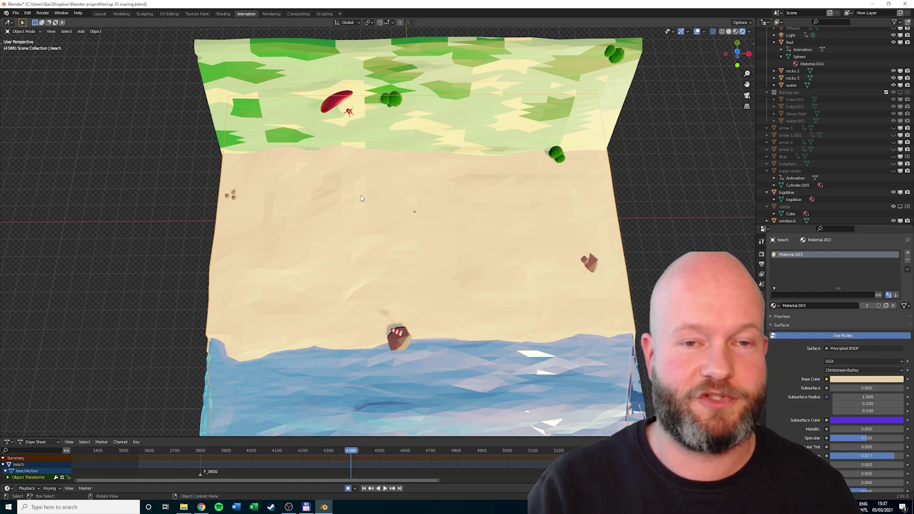
Step: Play the animation from above, letting the glider advance to frame 5093 over the dune
key(space)
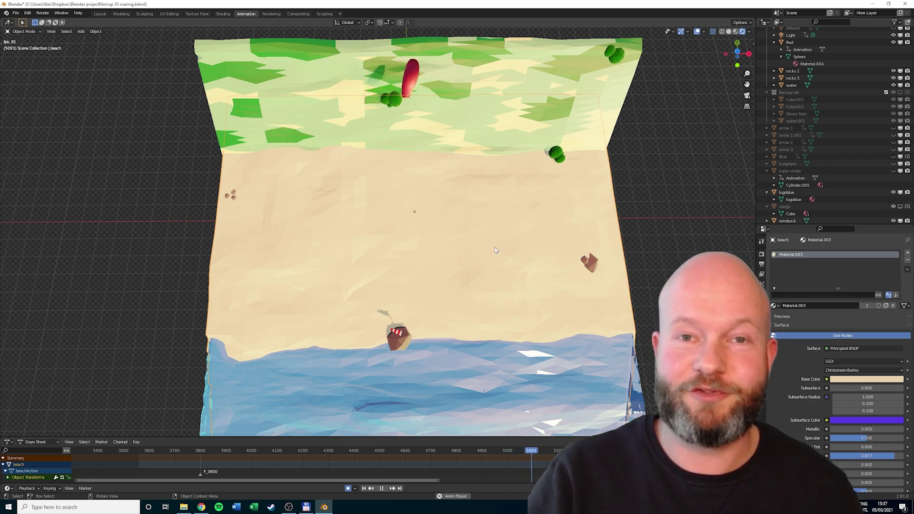
Step: Rewind to about frame 4290 and replay from a low, zoomed-in angle over the windsock
key(space)
drag(534, 449, 334, 442)
middle_drag(392, 223, 416, 142)
scroll(416, 141, up, 5)
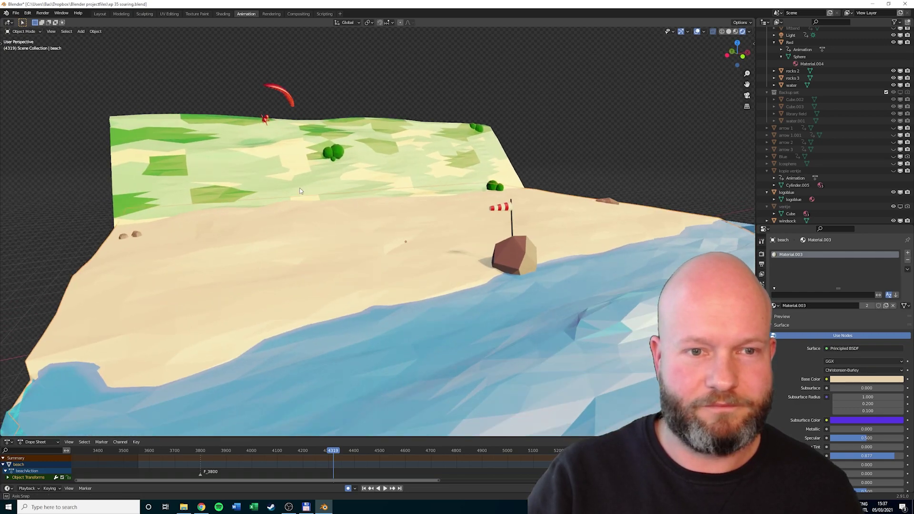
click(385, 488)
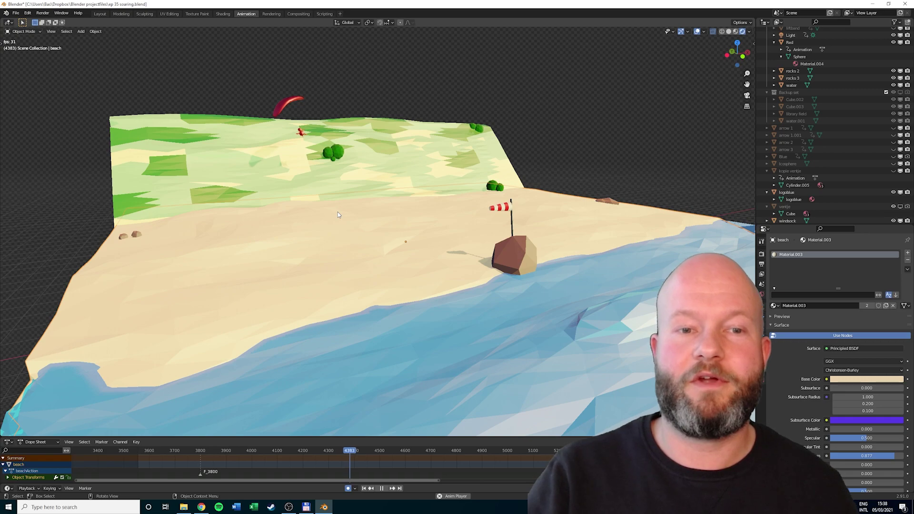